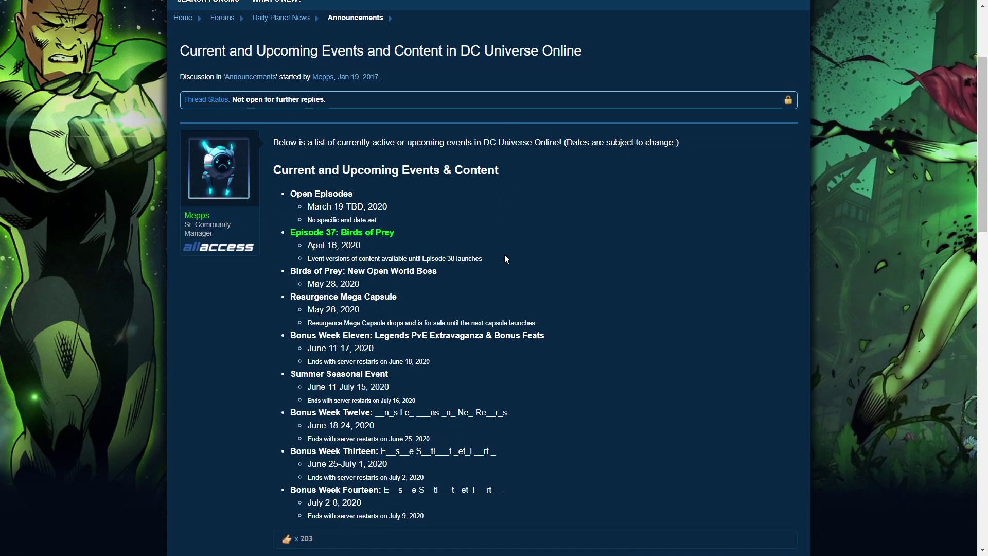
pyautogui.scroll(-1, 504, 254)
pyautogui.scroll(-1, 508, 253)
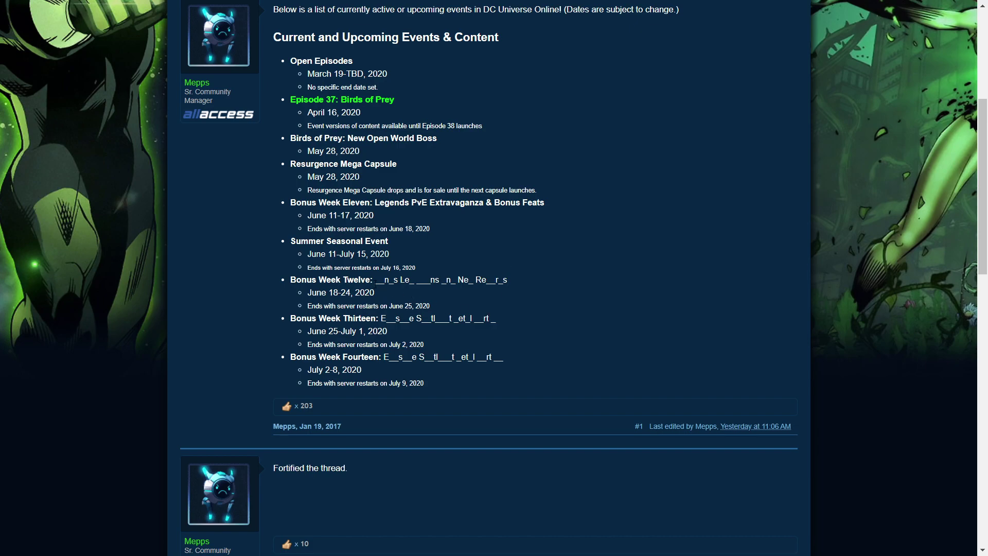
# - Select the Bonus Week Twelve title, then part of the Bonus Week Thirteen title
pyautogui.moveTo(376, 280)
pyautogui.mouseDown()
pyautogui.moveTo(457, 280)
pyautogui.moveTo(290, 280)
pyautogui.mouseUp()
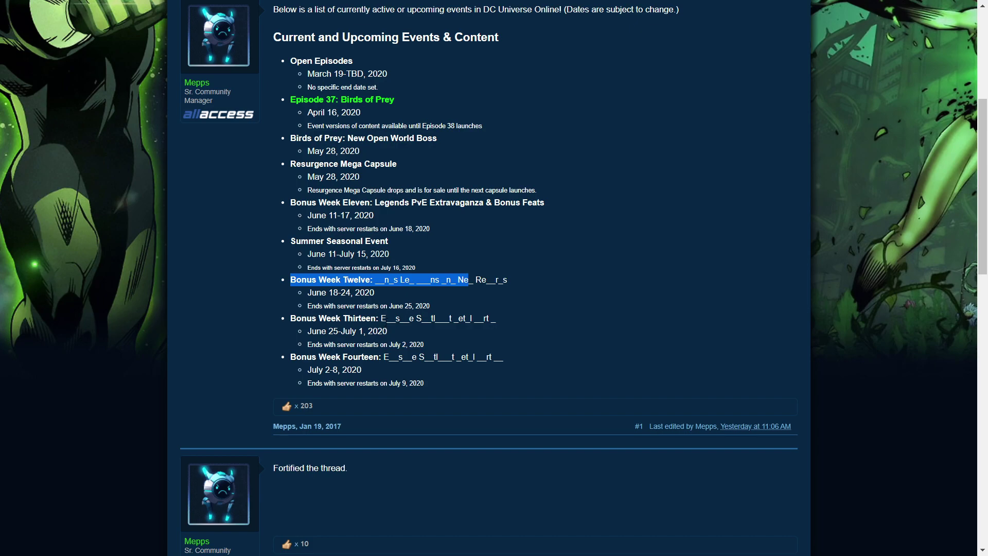
pyautogui.moveTo(387, 318); pyautogui.dragTo(495, 318)
# - Select part of the Bonus Week Fourteen title, then the middle of Thirteen's title
pyautogui.moveTo(390, 359); pyautogui.dragTo(452, 358)
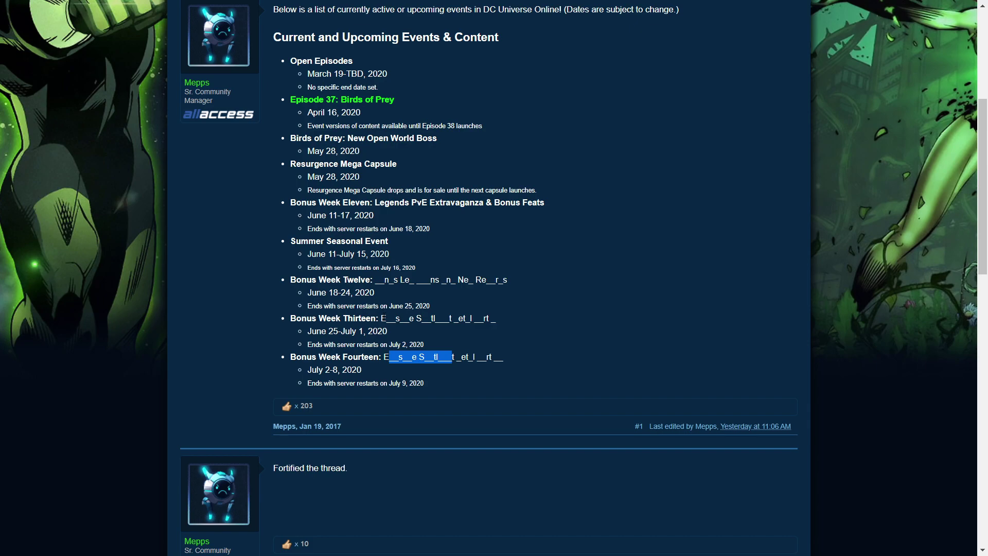
pyautogui.moveTo(421, 318); pyautogui.dragTo(454, 316)
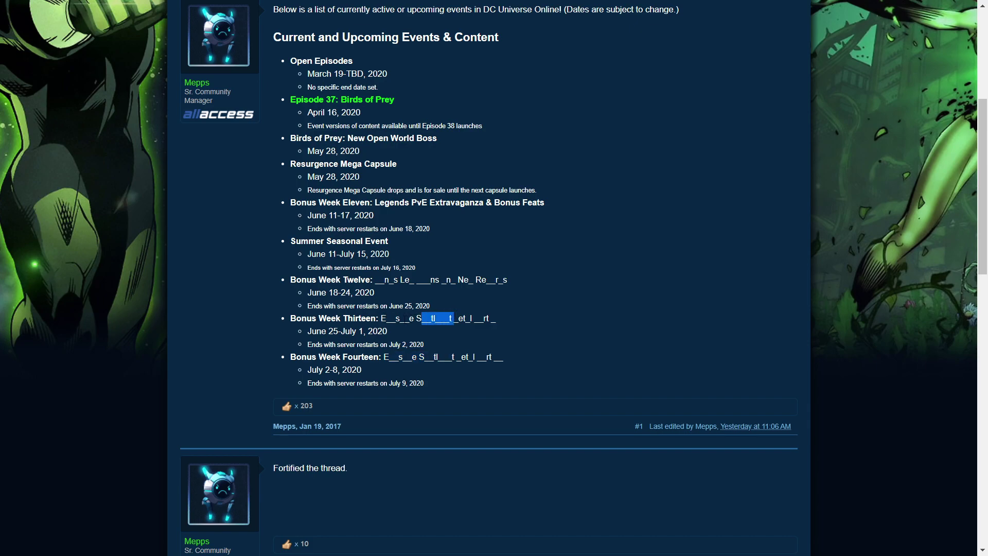
# - Select the full Bonus Week Twelve title again, then deselect it
pyautogui.moveTo(375, 279); pyautogui.dragTo(505, 280)
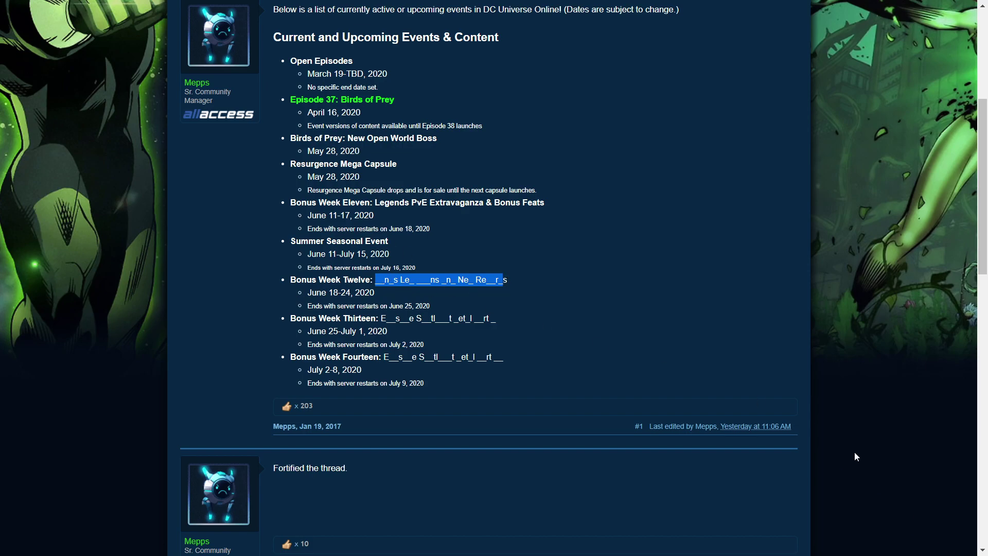
pyautogui.press('super')
pyautogui.click(766, 383)
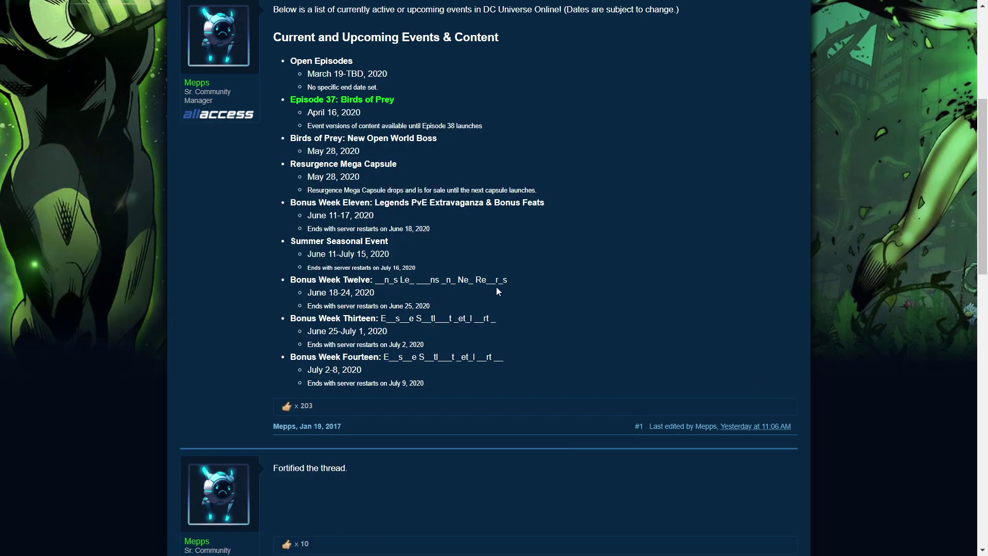